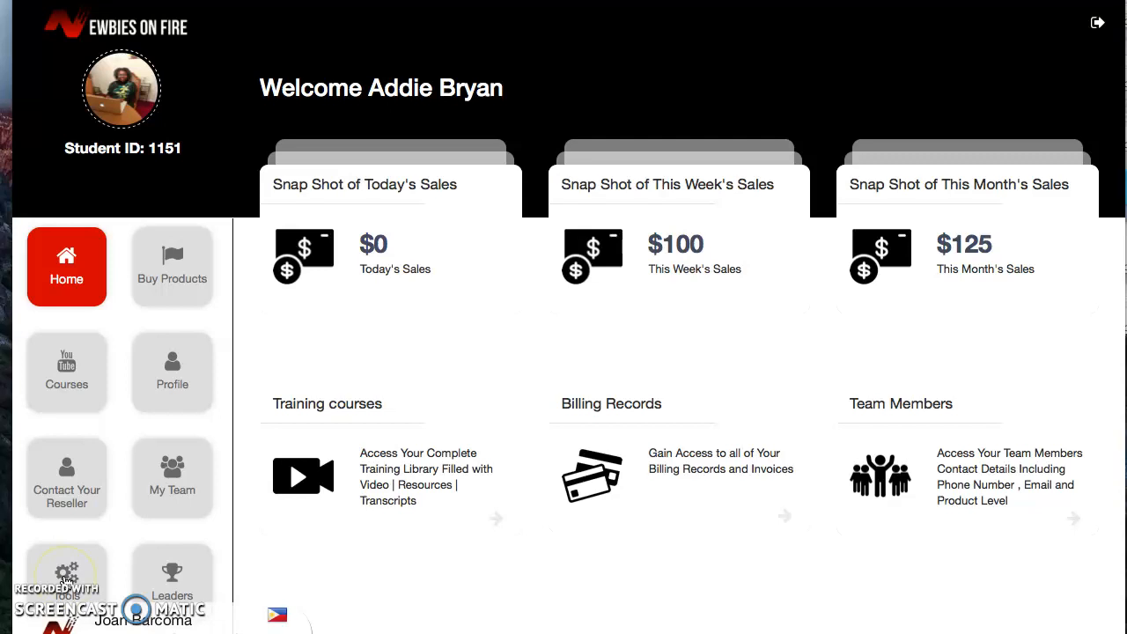
- Open the email broadcast tool and paste the prepared invitation text into the message body
left_click(65, 579)
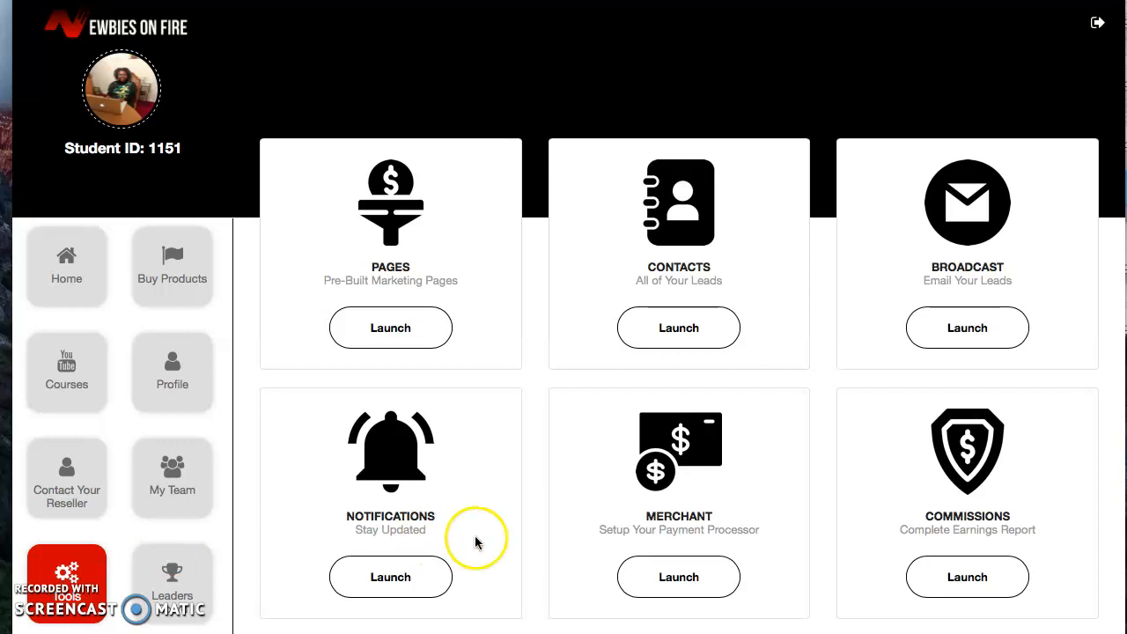
left_click(968, 338)
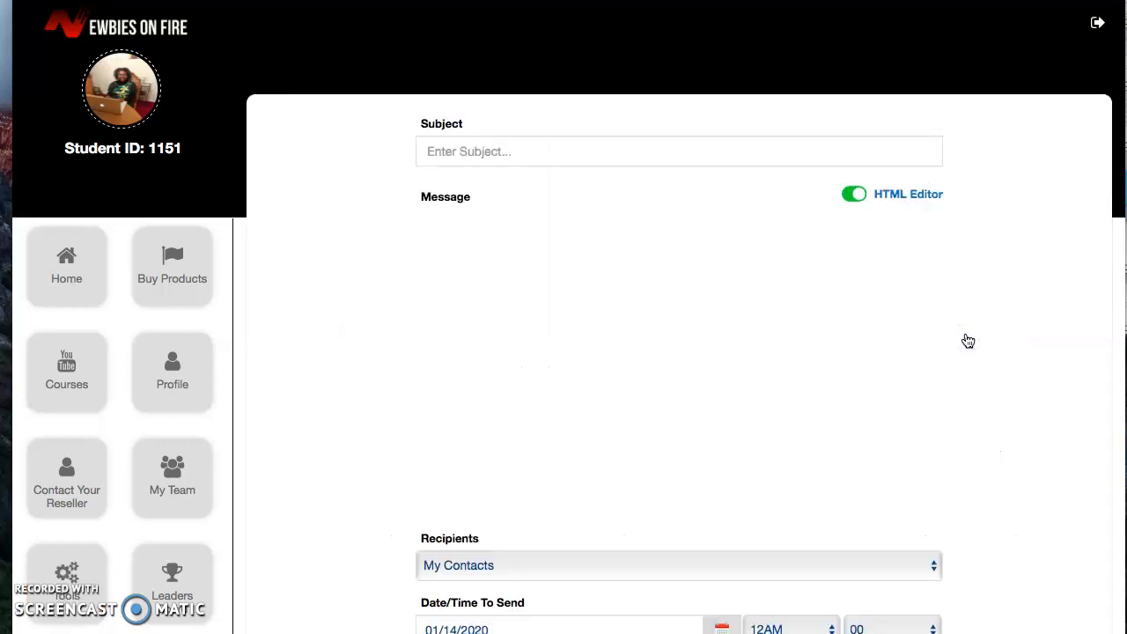
left_click(512, 427)
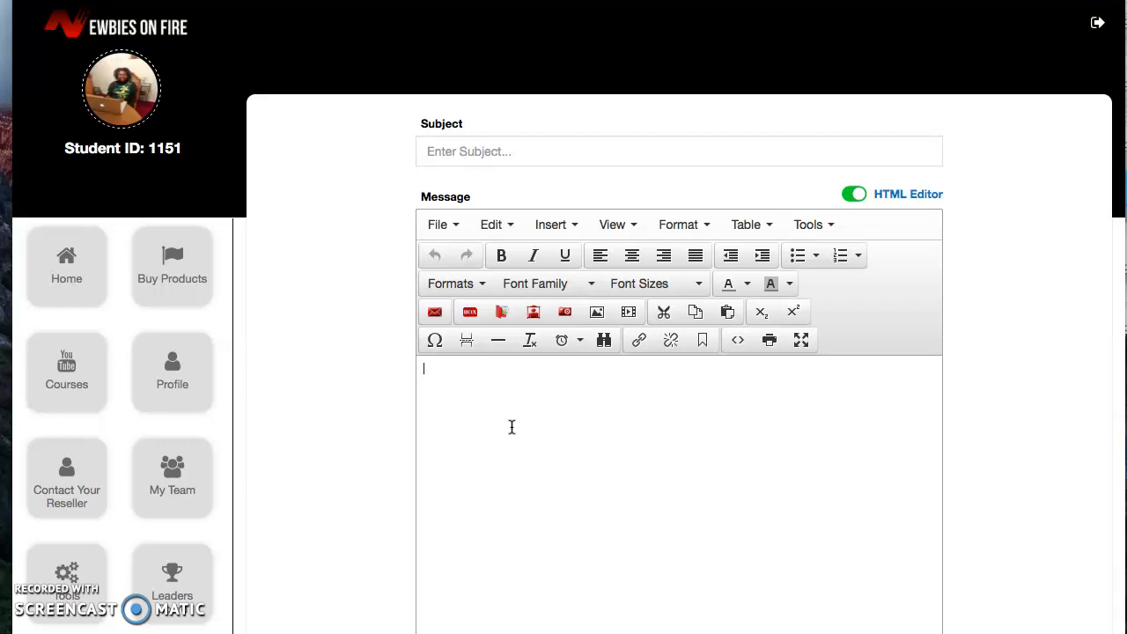
key("ctrl+v")
left_click(665, 522)
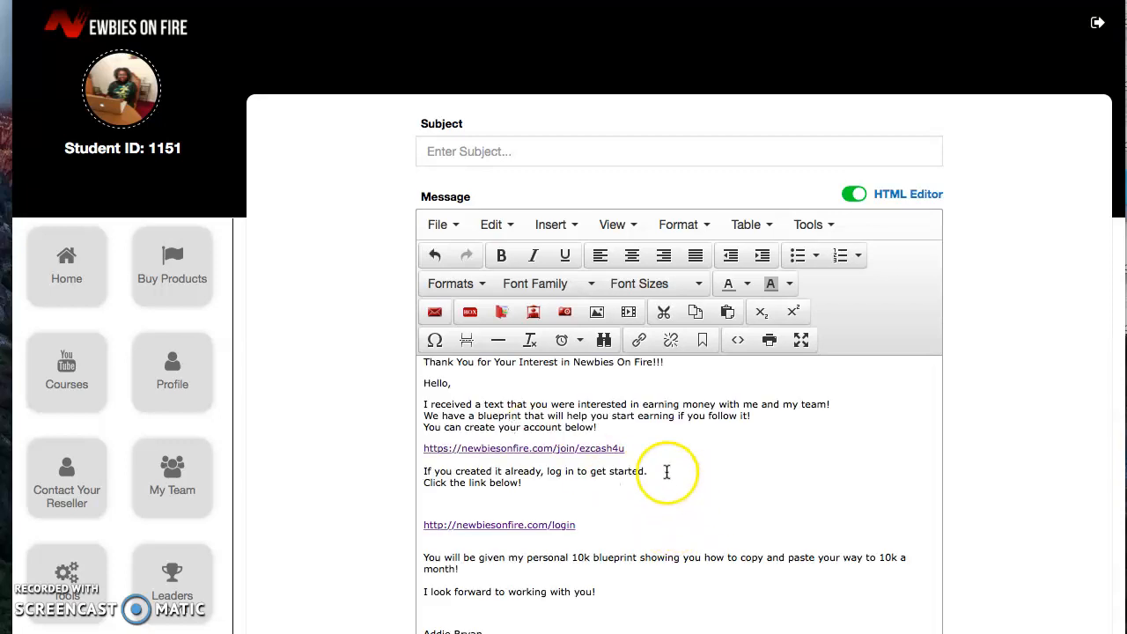
- Move the line "Thank You for Your Interest in Newbies On Fire!!!" from the message body into the subject
left_click_drag(687, 361, 423, 361)
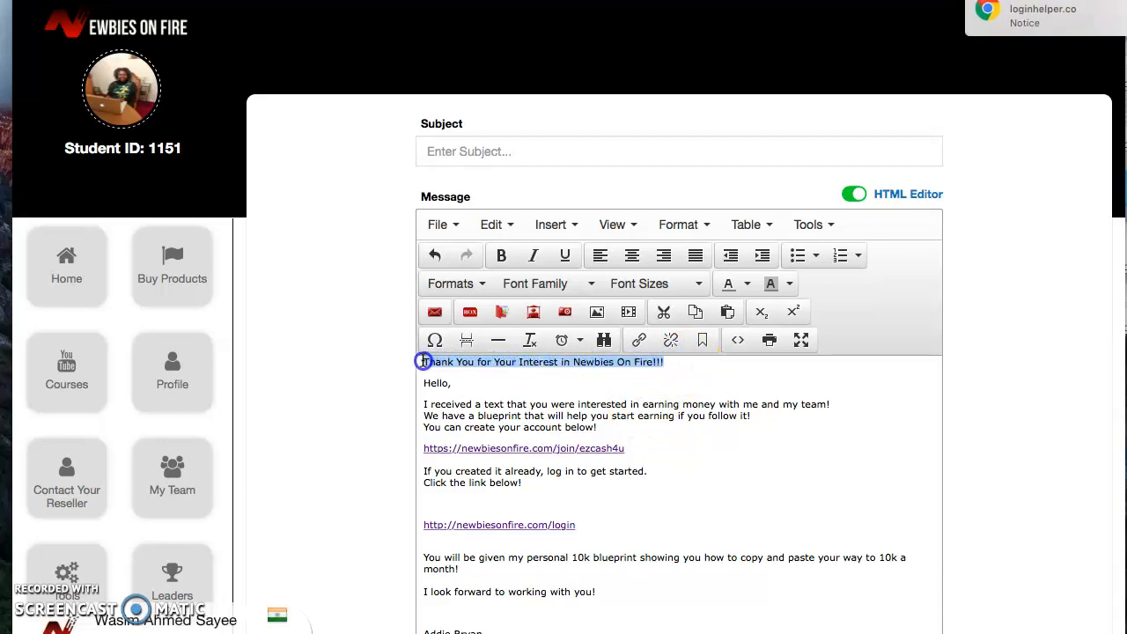
left_click(664, 311)
left_click(432, 149)
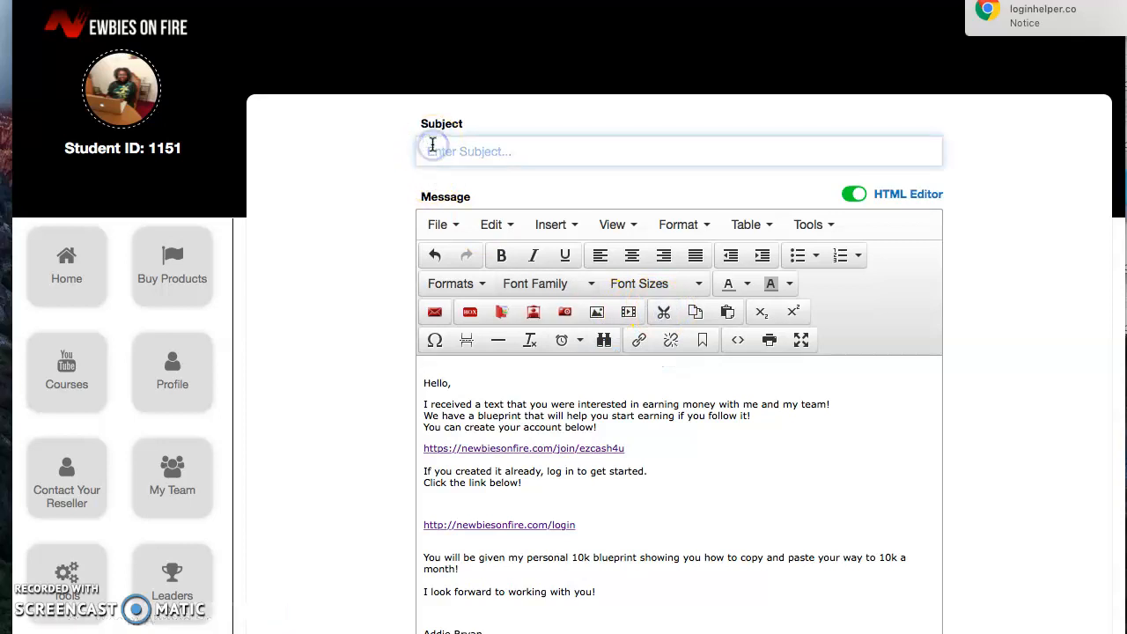
key("super+v")
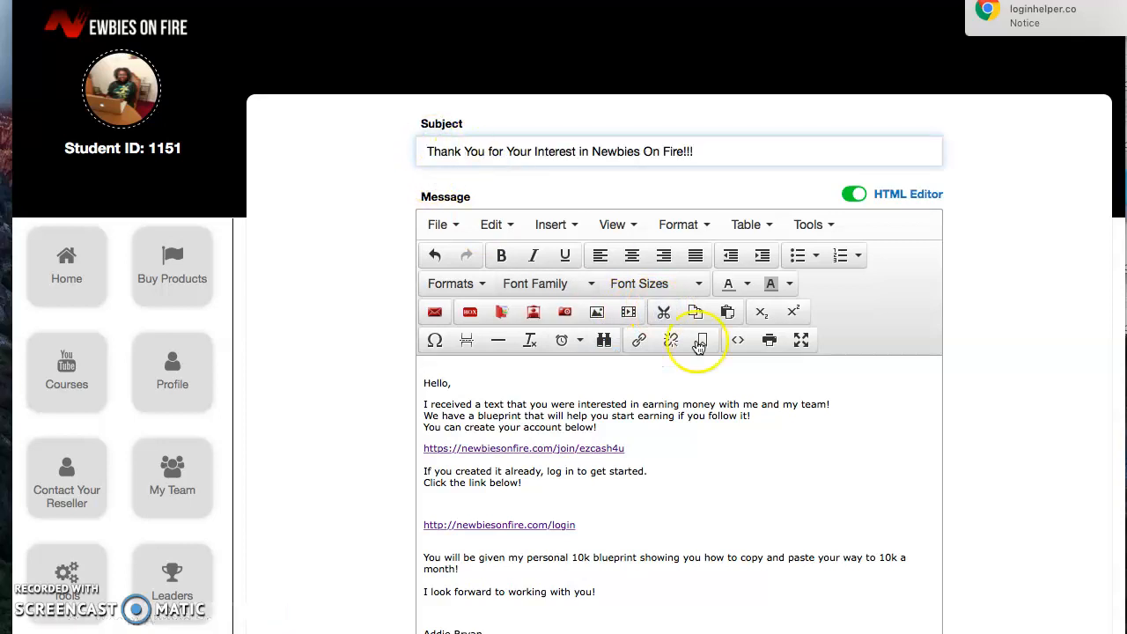
left_click(800, 470)
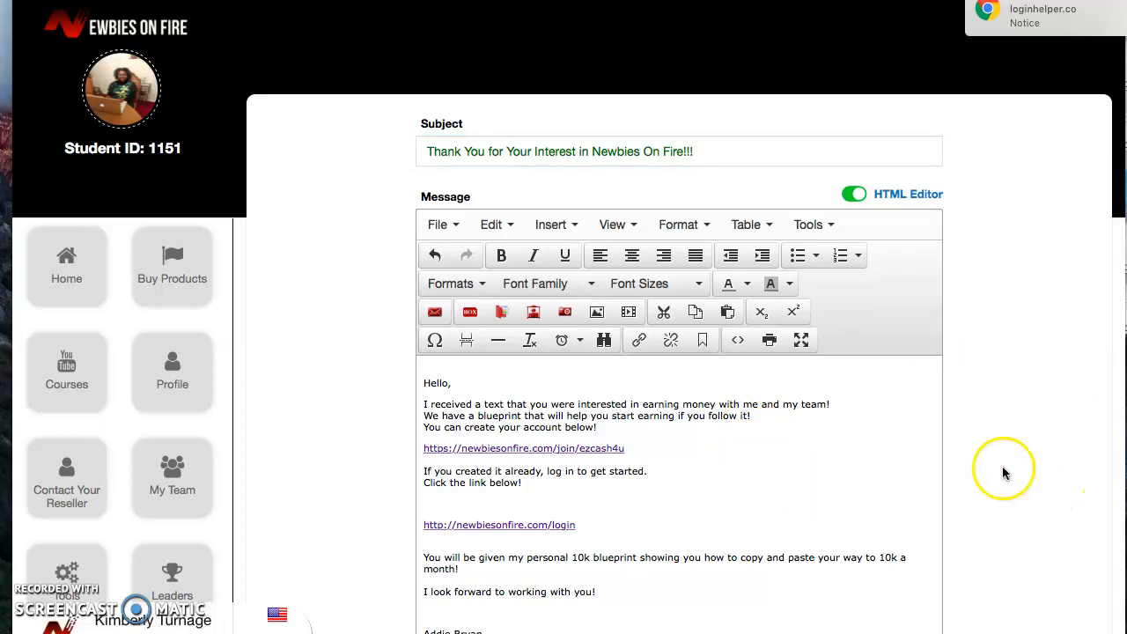
- Select all contact groups for the broadcast, and preview the email
scroll(1054, 465, "down", 5)
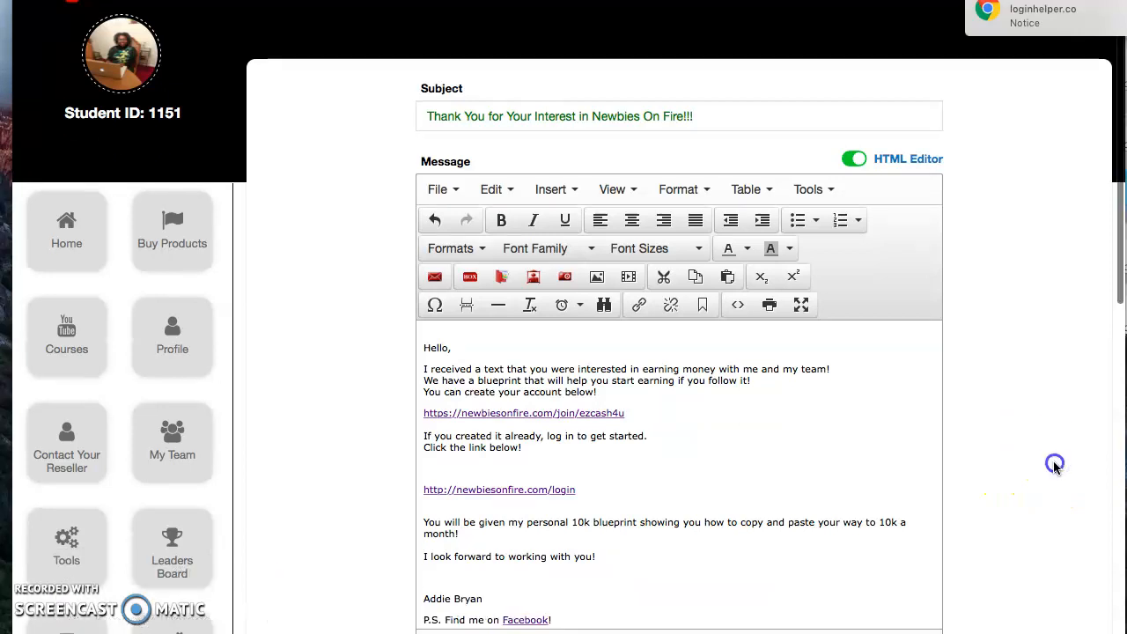
scroll(1055, 465, "down", 5)
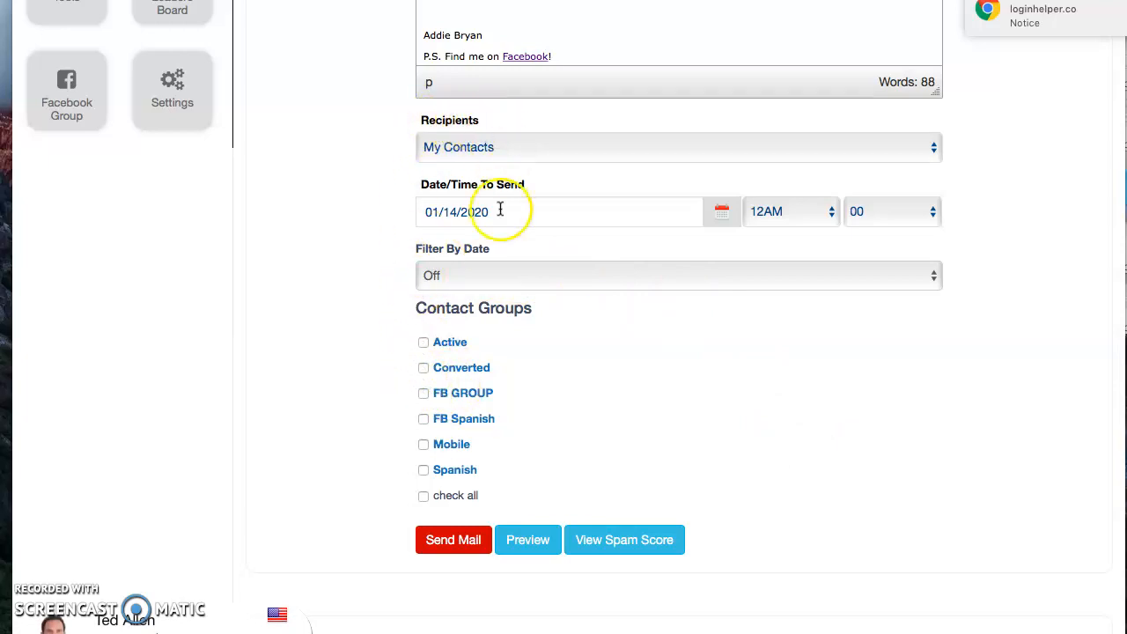
left_click(422, 500)
left_click(423, 500)
left_click(422, 499)
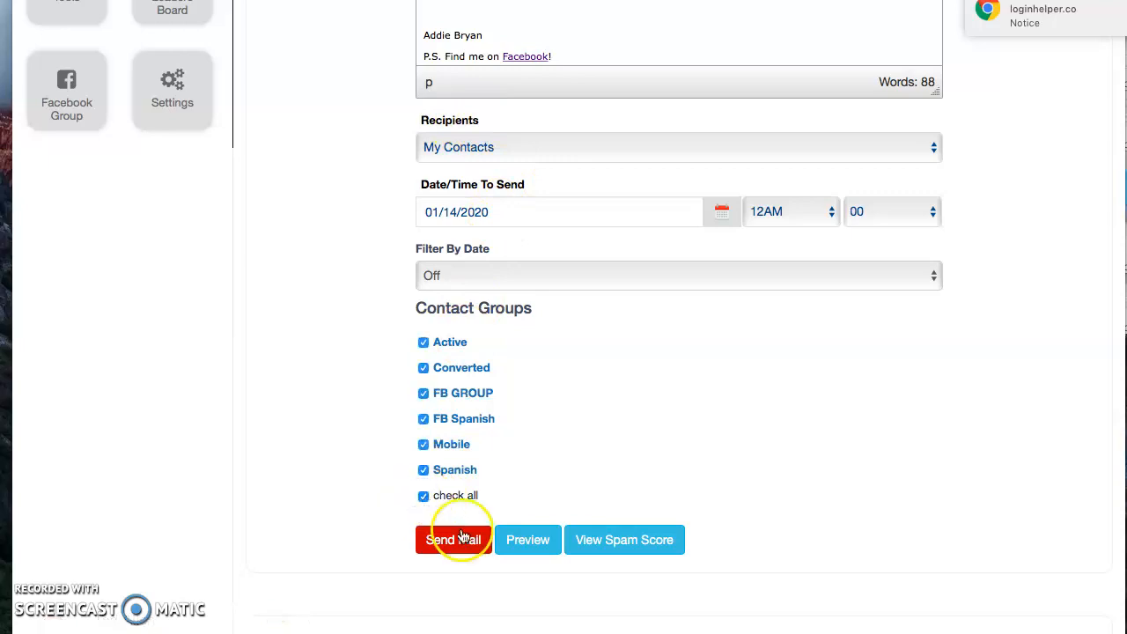
left_click(537, 542)
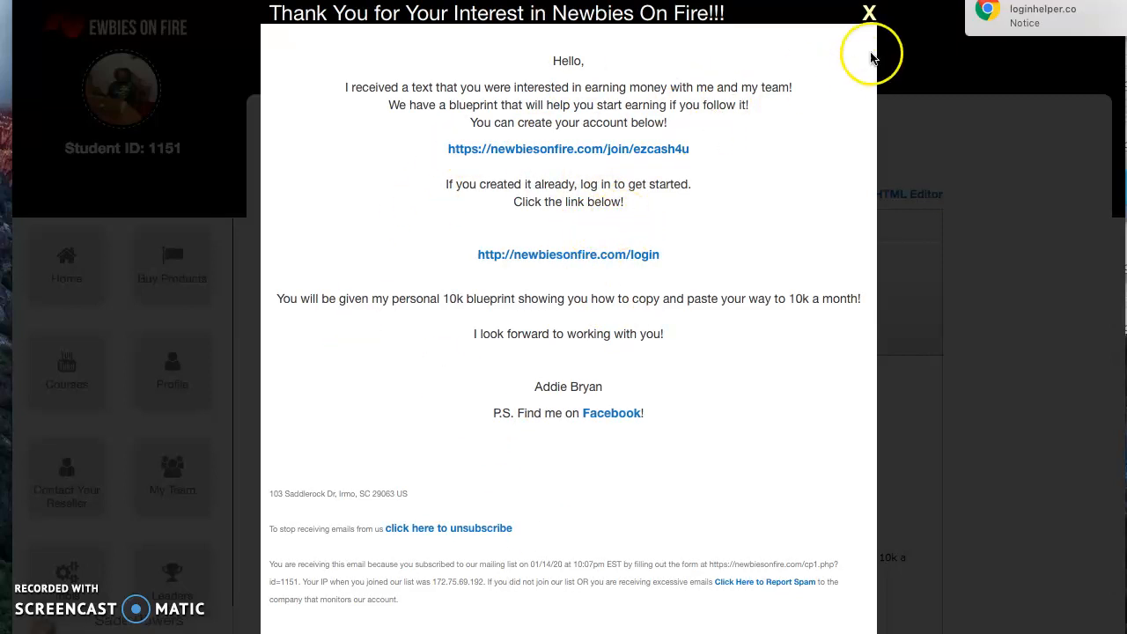
left_click(869, 13)
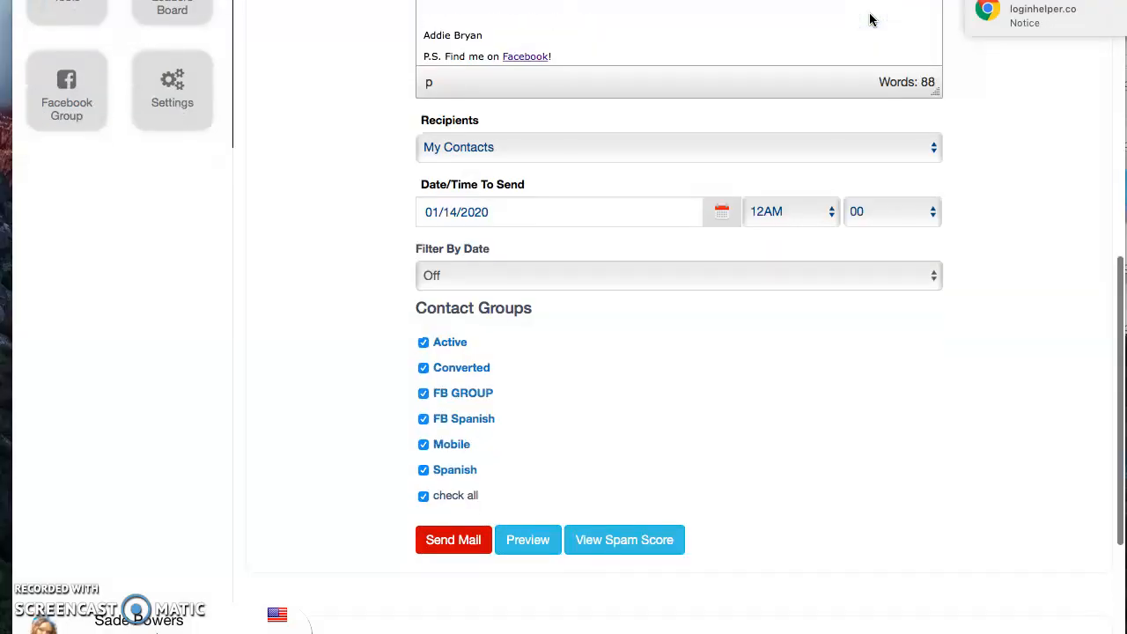
- Replace the full contact group selection with only Active and Converted, and clear those two groups again
left_click(424, 496)
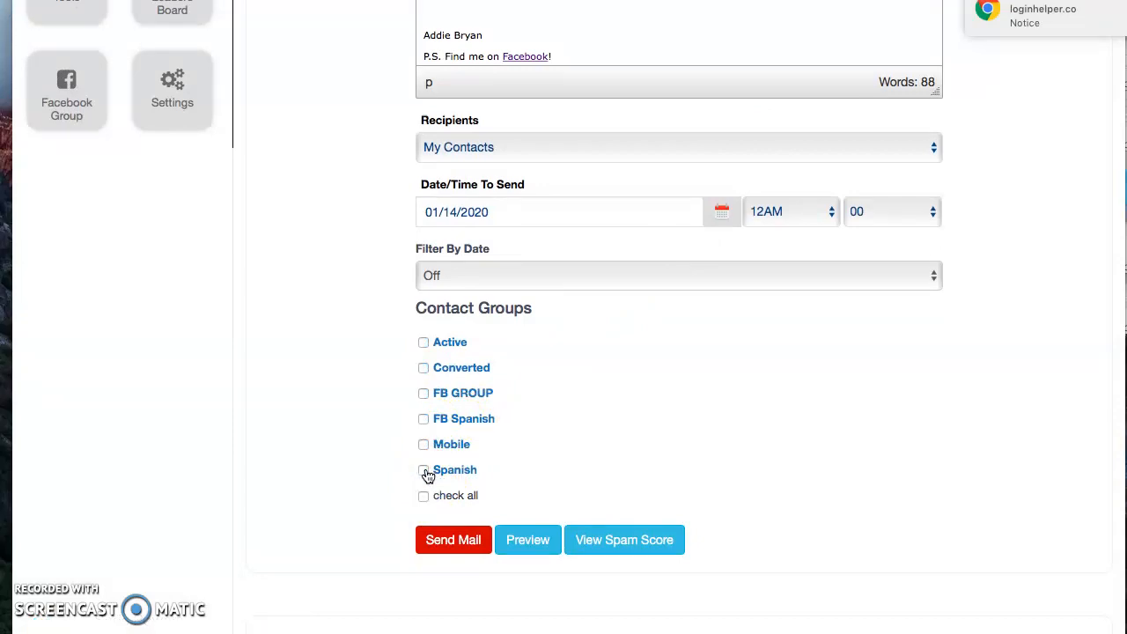
left_click(425, 345)
left_click(424, 368)
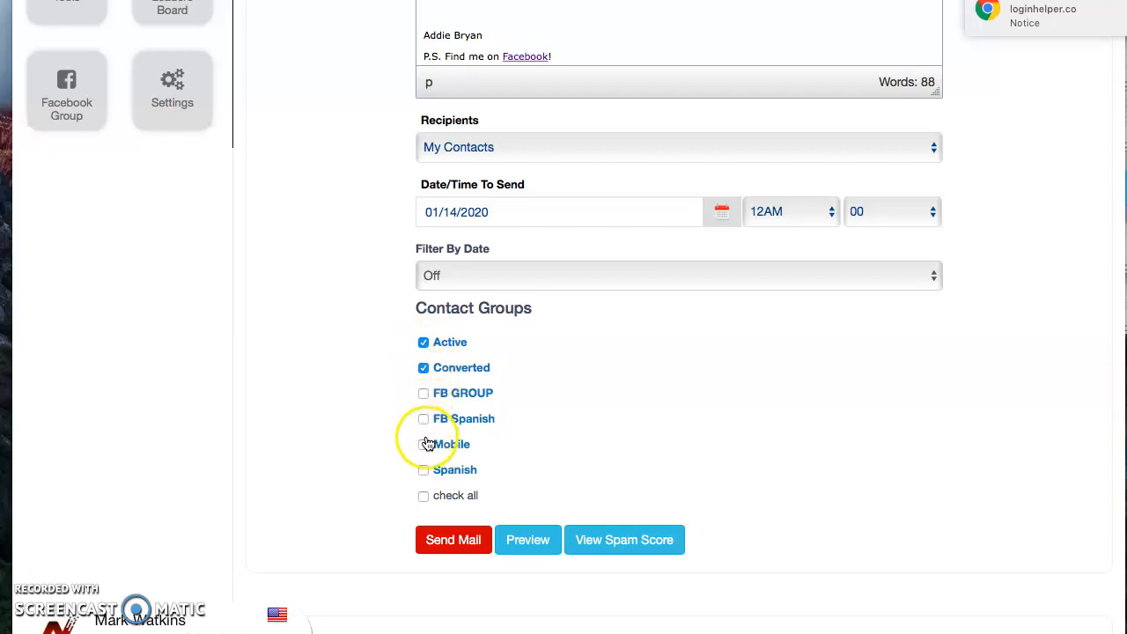
left_click(422, 368)
left_click(423, 343)
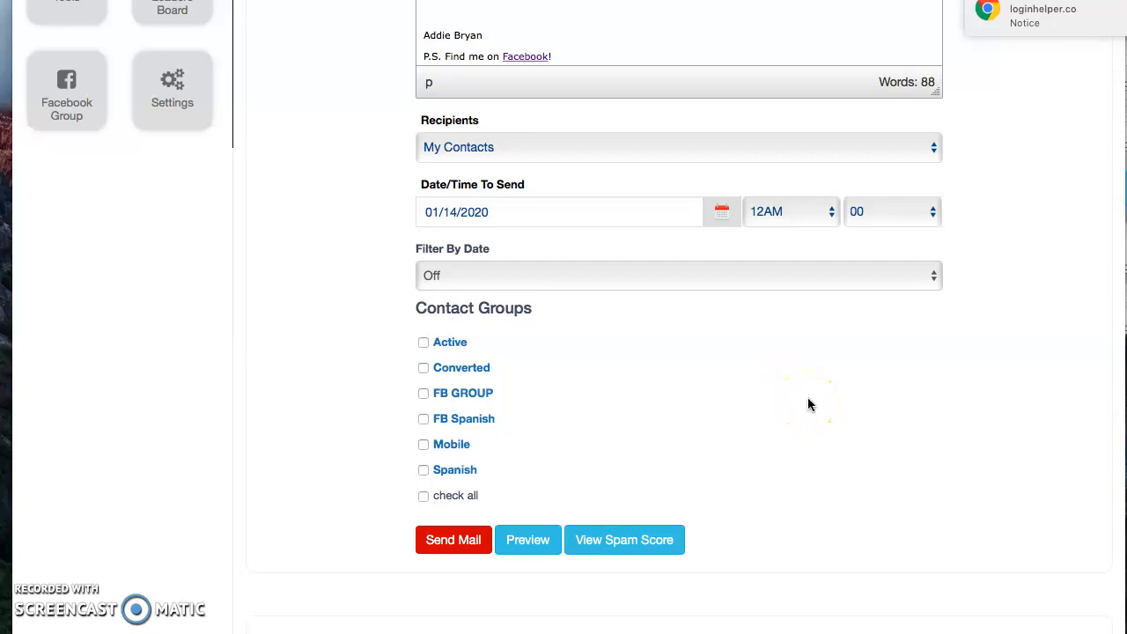
- Personalize the greeting by adding the first-name code so it reads "Hello ~name~,"
scroll(815, 463, "down", 5)
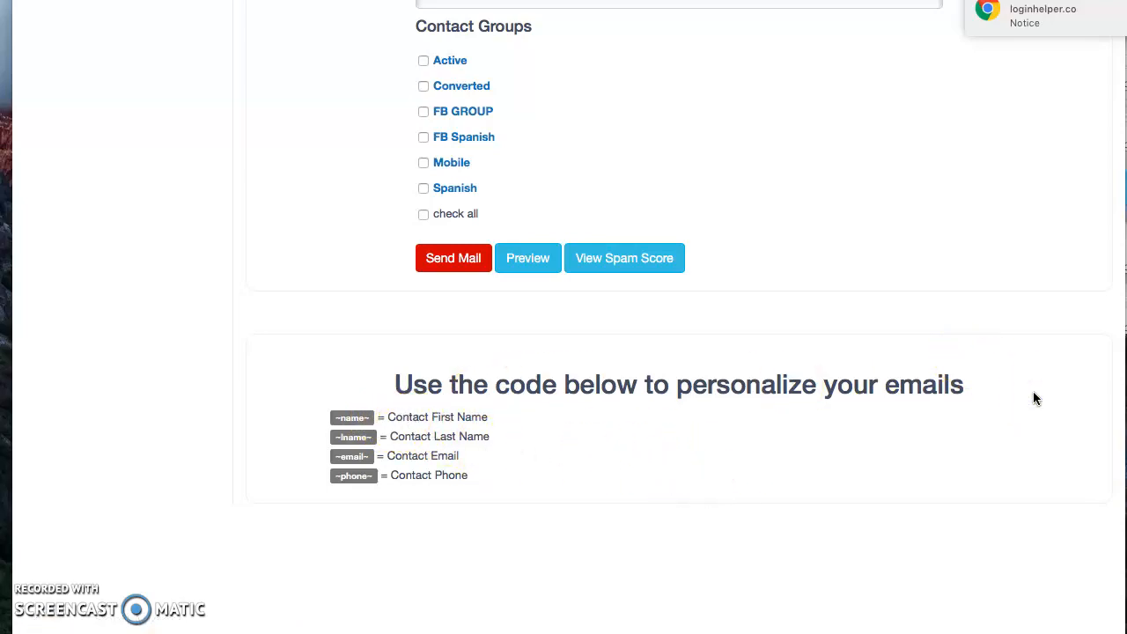
scroll(1034, 398, "up", 5)
scroll(1035, 398, "up", 10)
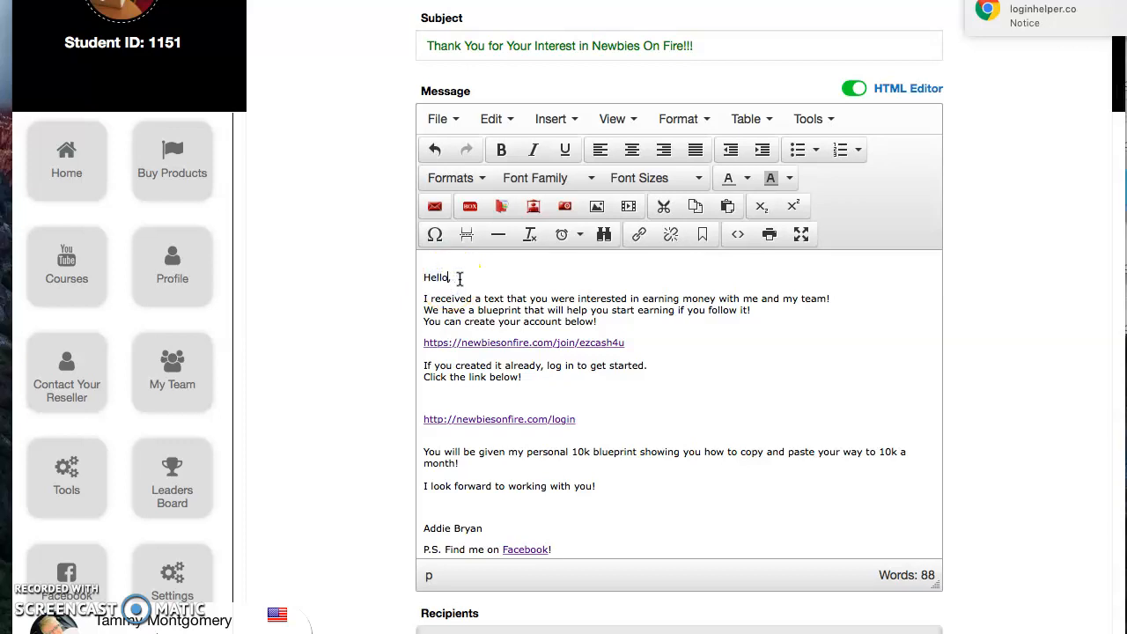
left_click(552, 284)
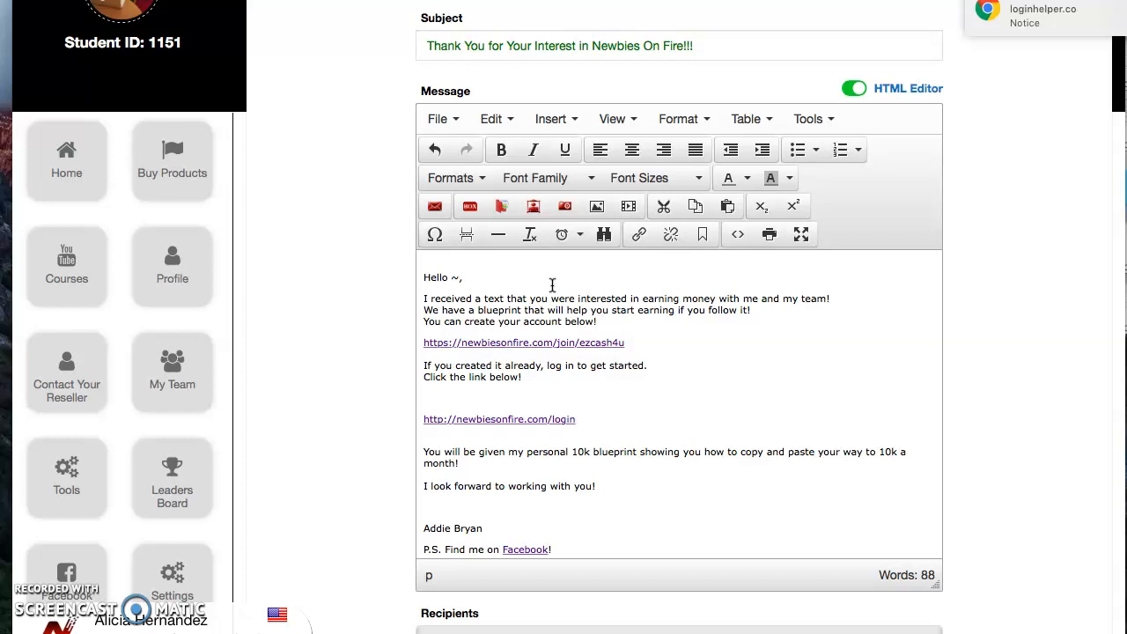
type("a,")
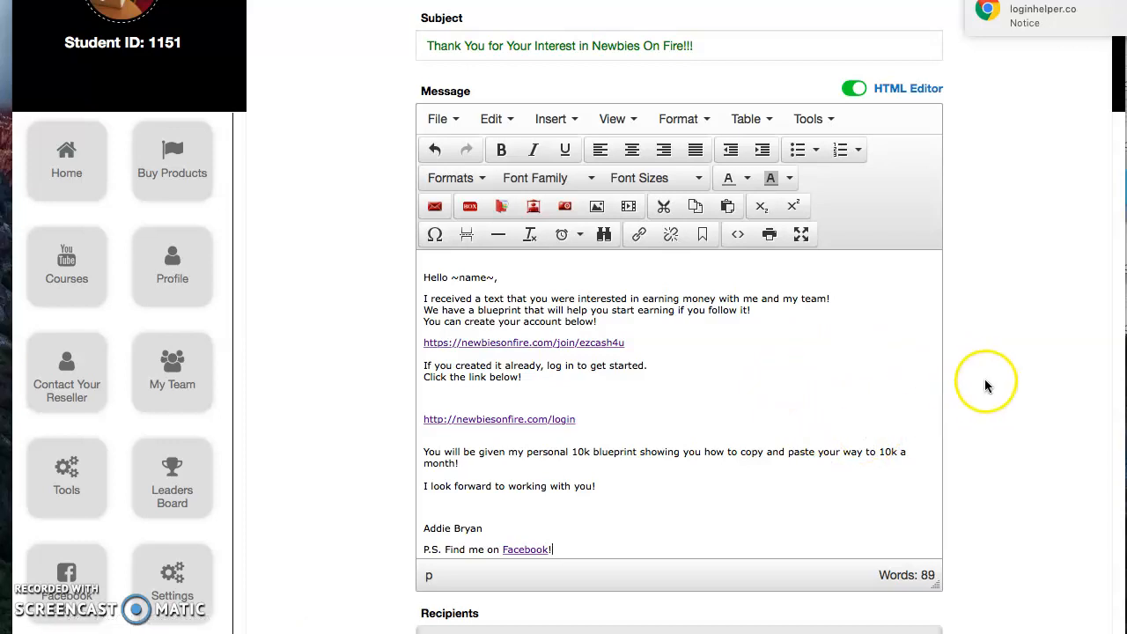
- Preview the email to check the personalized greeting, and close the preview
left_click(1055, 387)
scroll(1055, 387, "down", 10)
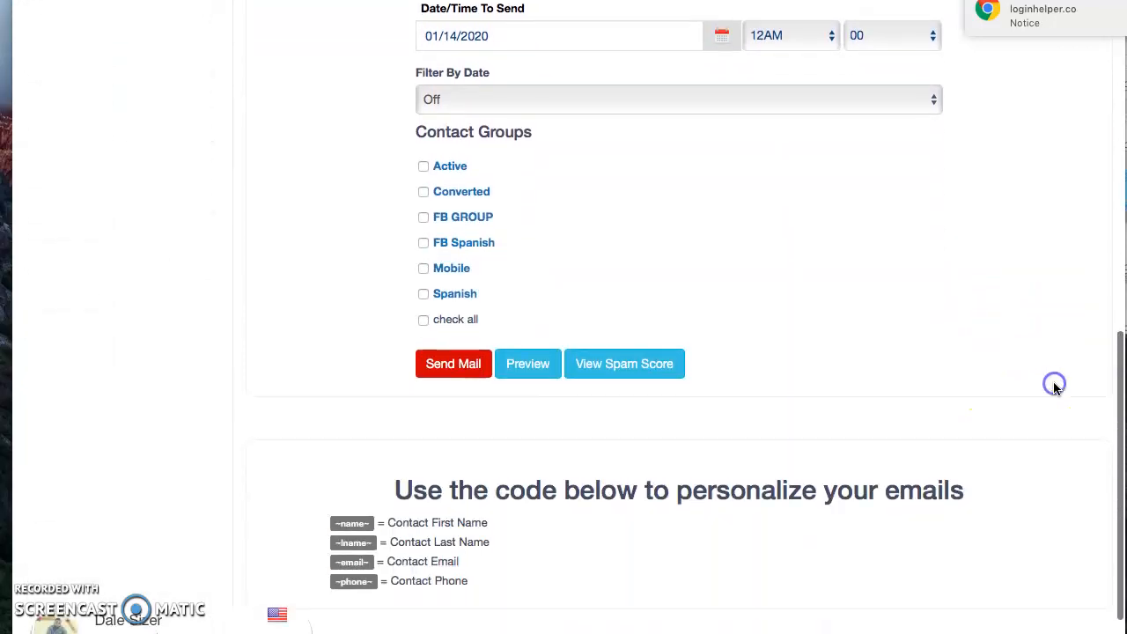
left_click(531, 368)
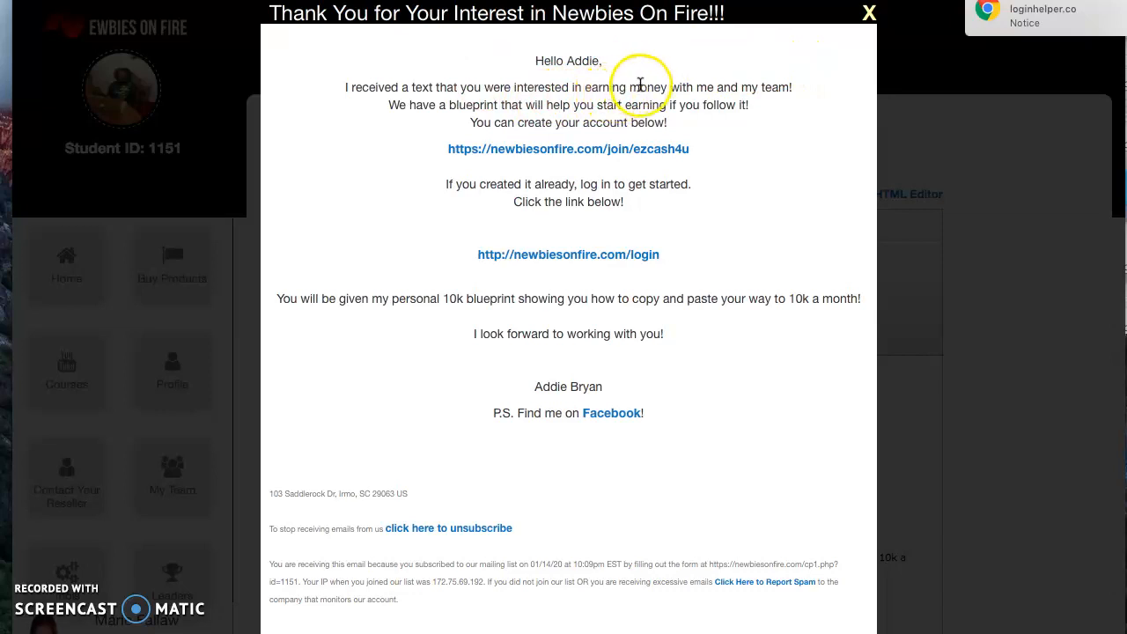
left_click(870, 12)
scroll(854, 31, "down", 4)
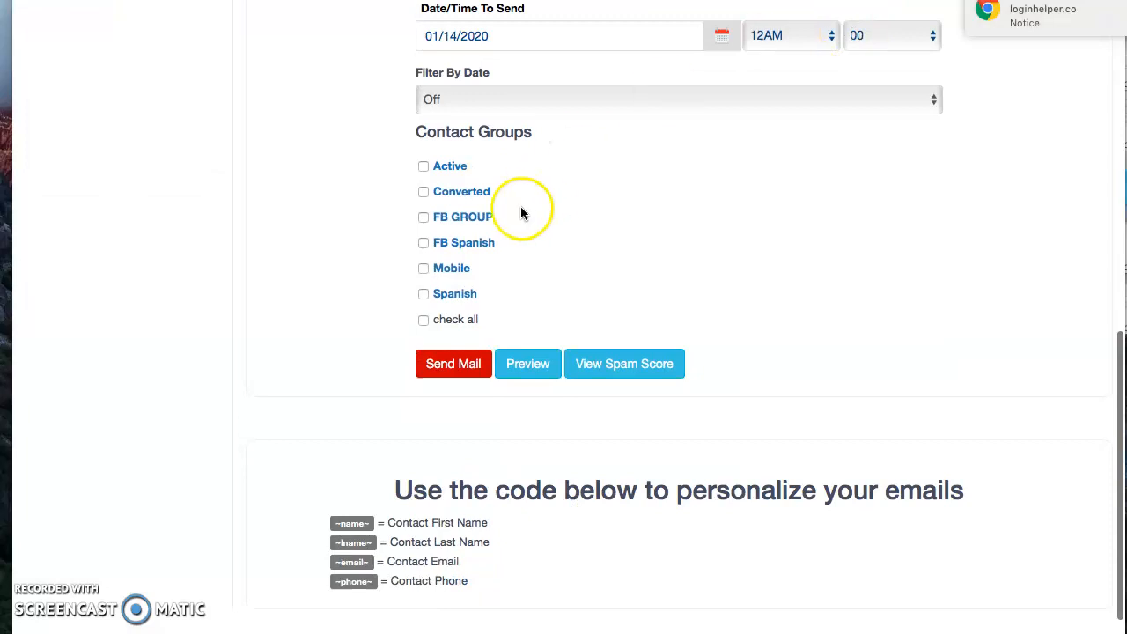
- Select all contact groups at once and clear the whole selection again
left_click(423, 321)
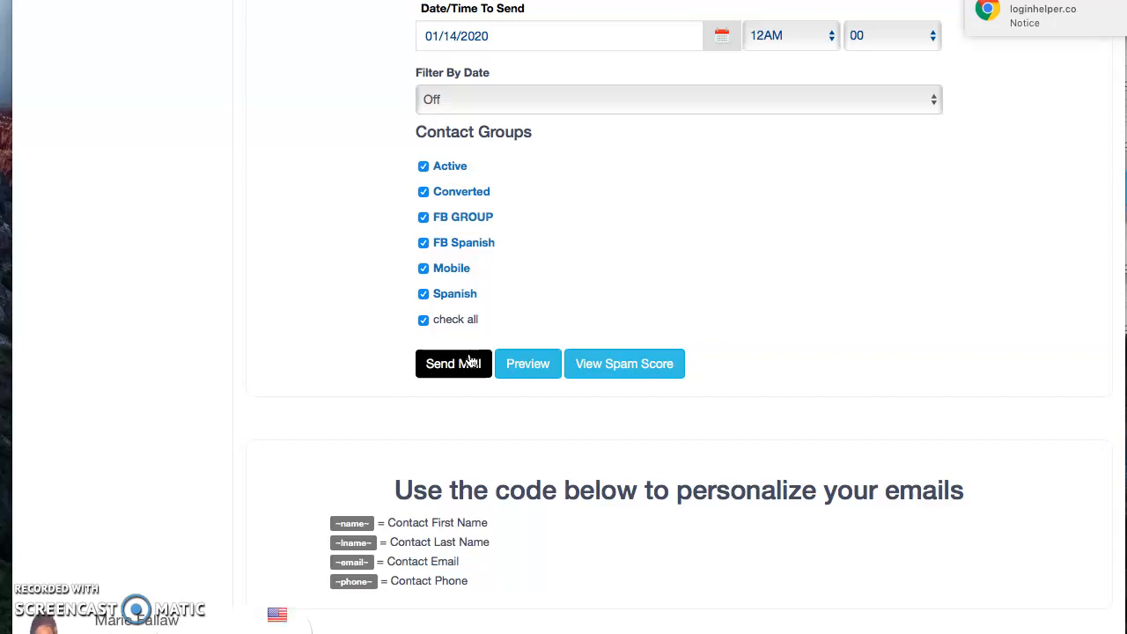
left_click(424, 322)
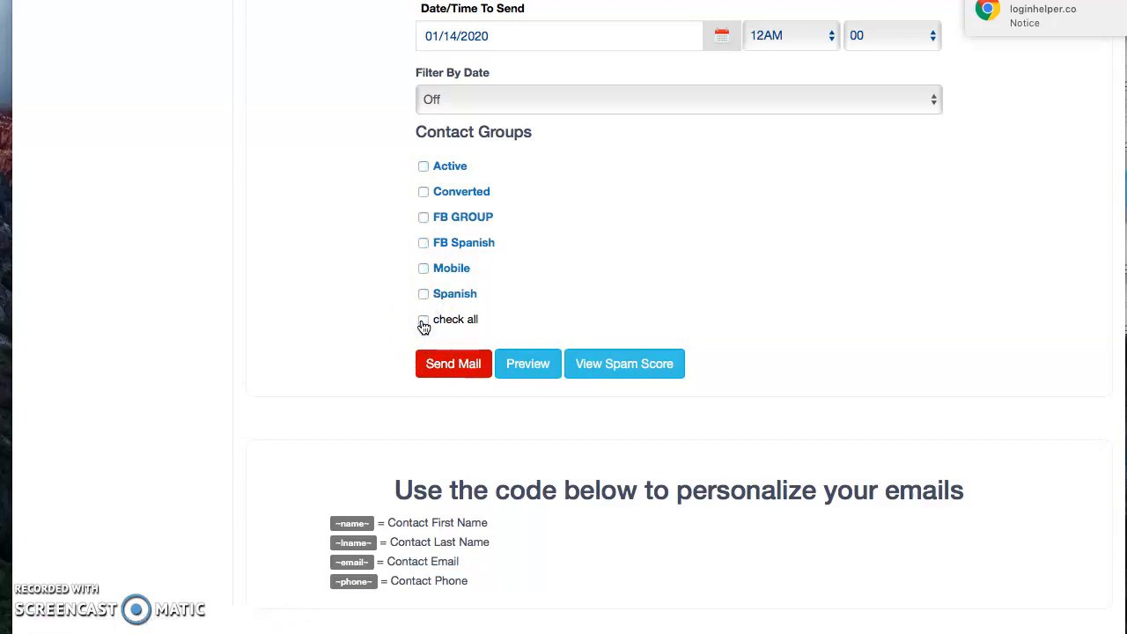
left_click(440, 365)
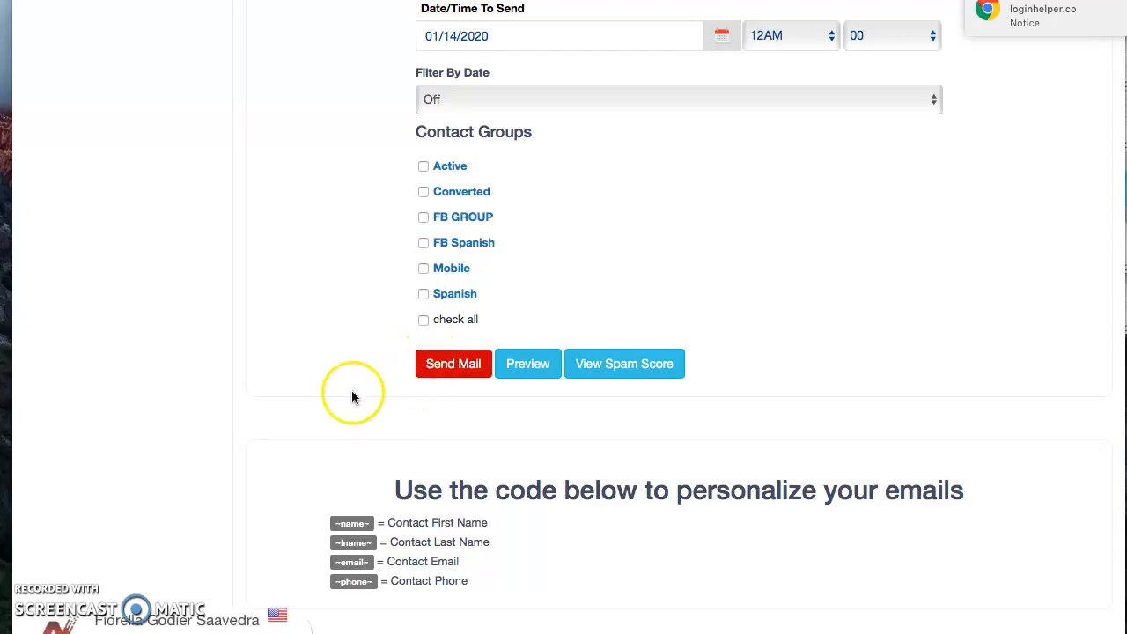